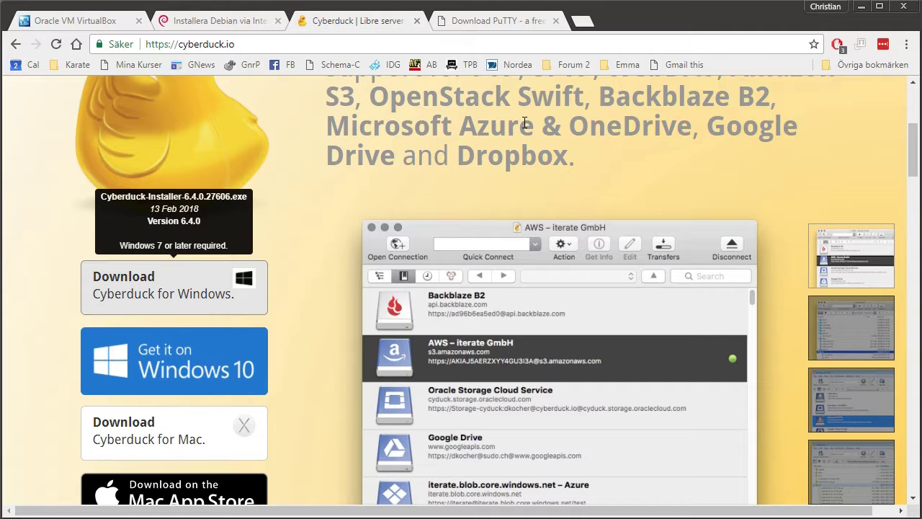
- Open PuTTY's latest release download page from putty.org and find the 32-bit putty.exe link under Alternative binary files
{"action": "left_click", "coordinate": [502, 23]}
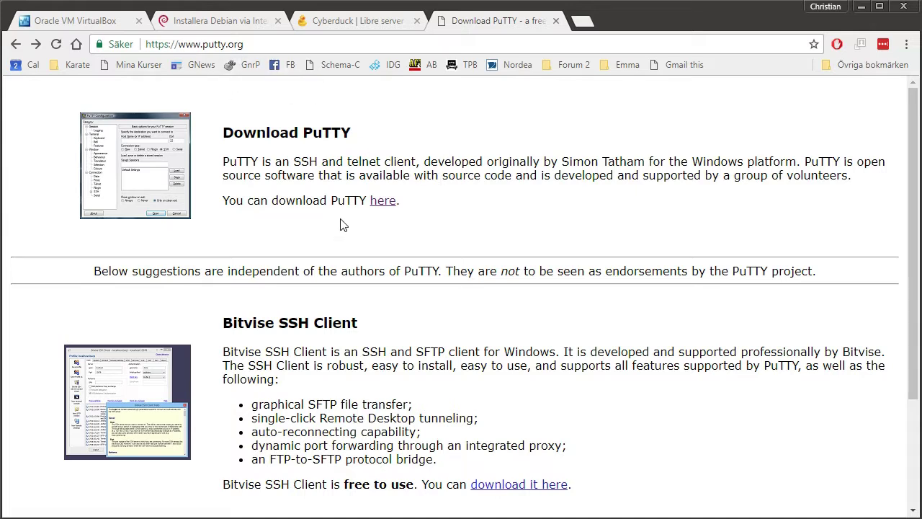
{"action": "left_click", "coordinate": [381, 209]}
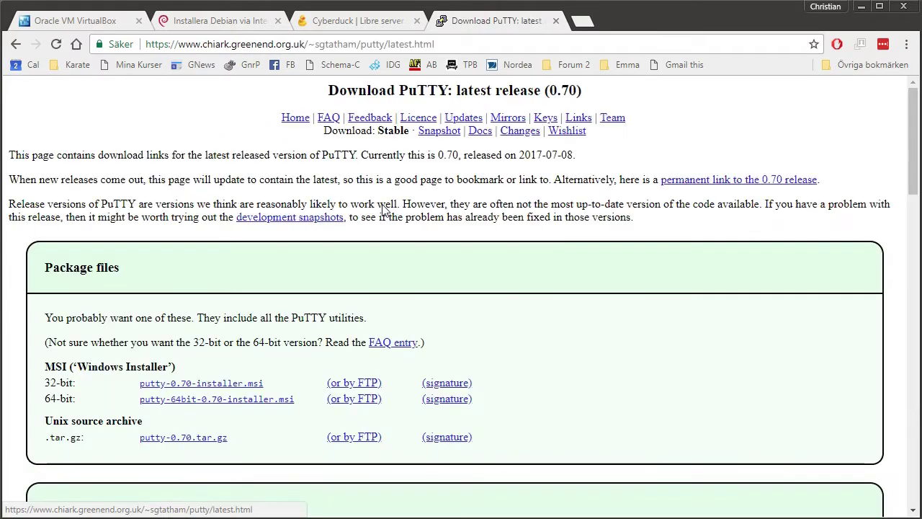
{"action": "scroll", "coordinate": [382, 213], "scroll_direction": "down", "scroll_amount": 4}
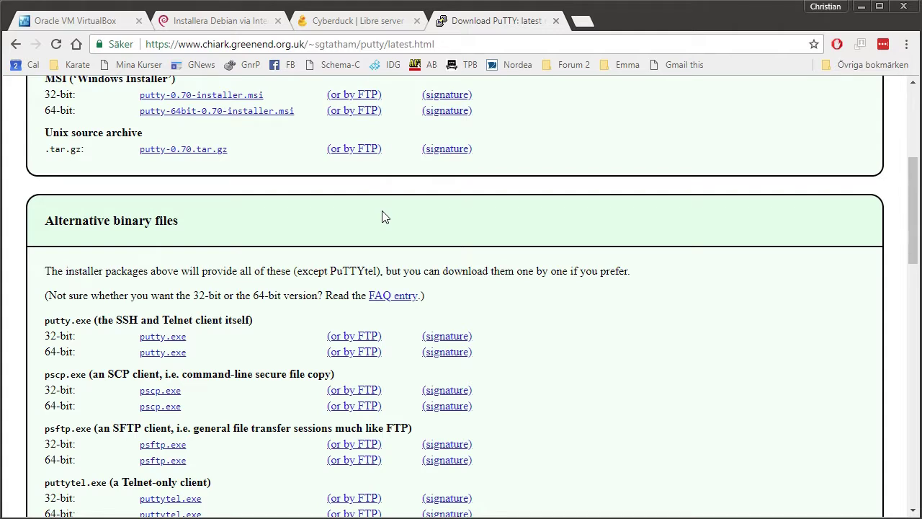
{"action": "scroll", "coordinate": [382, 216], "scroll_direction": "down", "scroll_amount": 1}
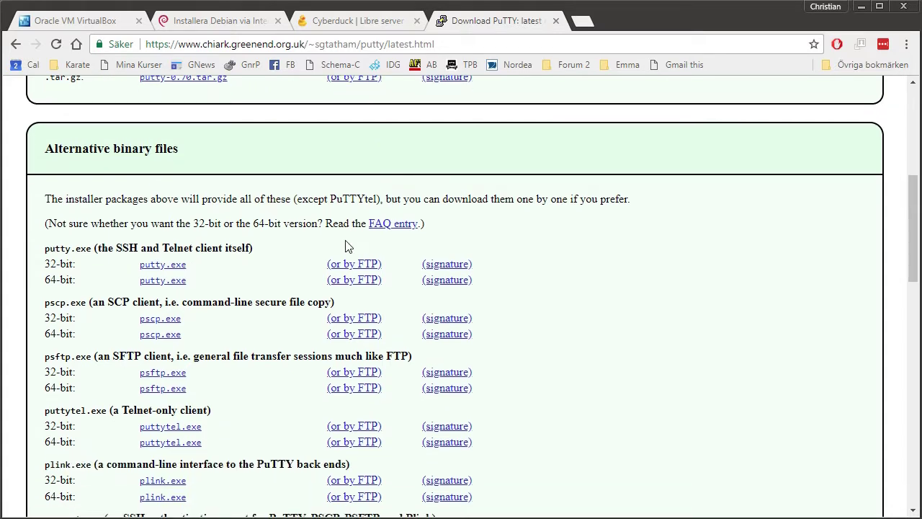
{"action": "left_click_drag", "start_coordinate": [45, 248], "coordinate": [89, 268]}
{"action": "right_click", "coordinate": [161, 268]}
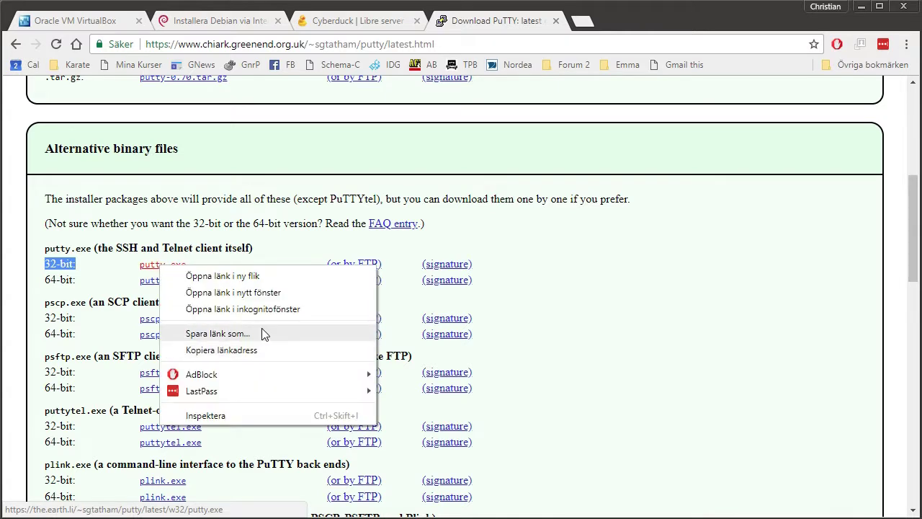
{"action": "left_click", "coordinate": [288, 225]}
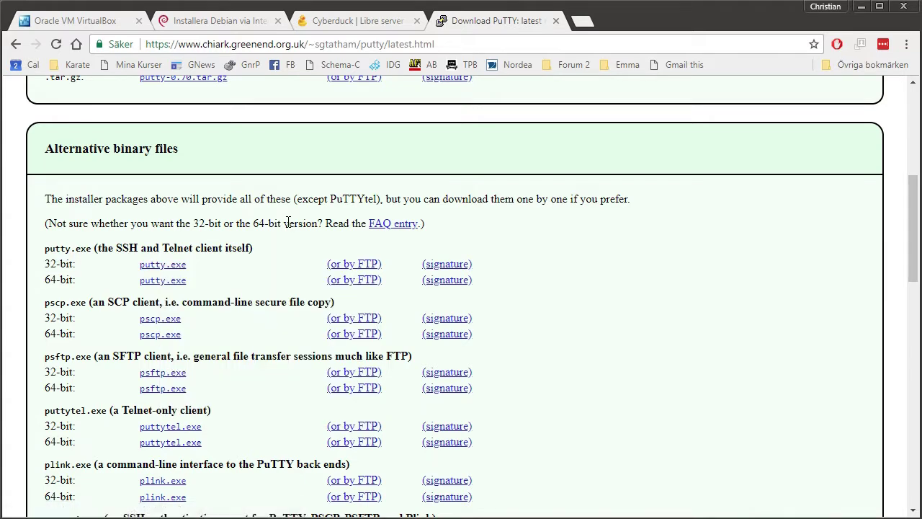
- Switch from the browser to the Installation av Debian folder in File Explorer and copy the putty application
{"action": "left_click", "coordinate": [860, 6]}
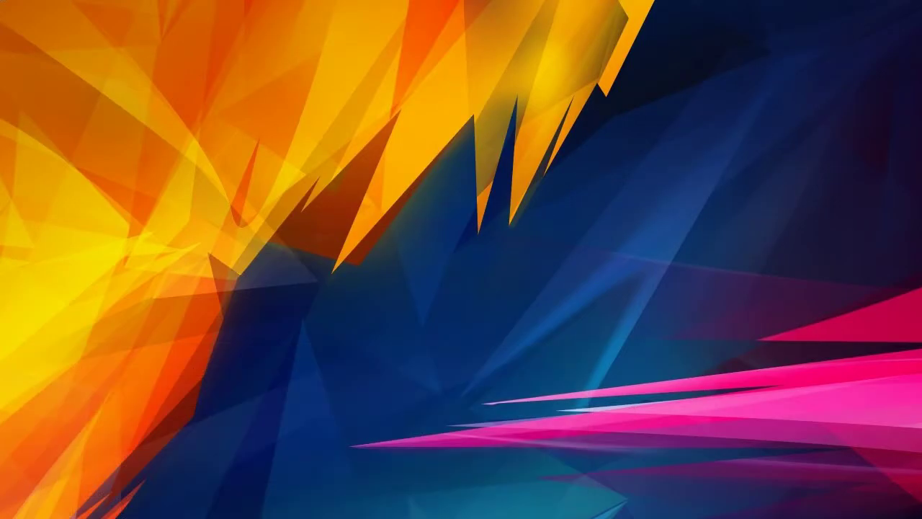
{"action": "left_click", "coordinate": [321, 515]}
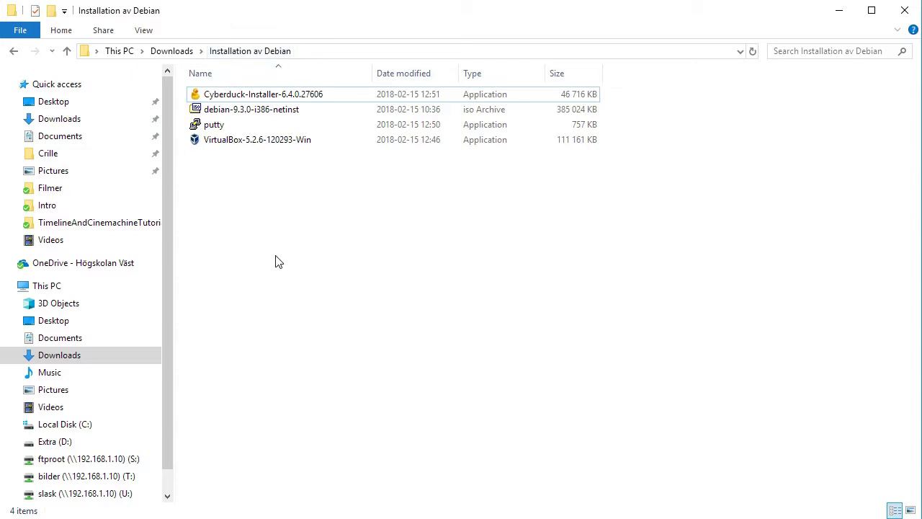
{"action": "left_click", "coordinate": [242, 97]}
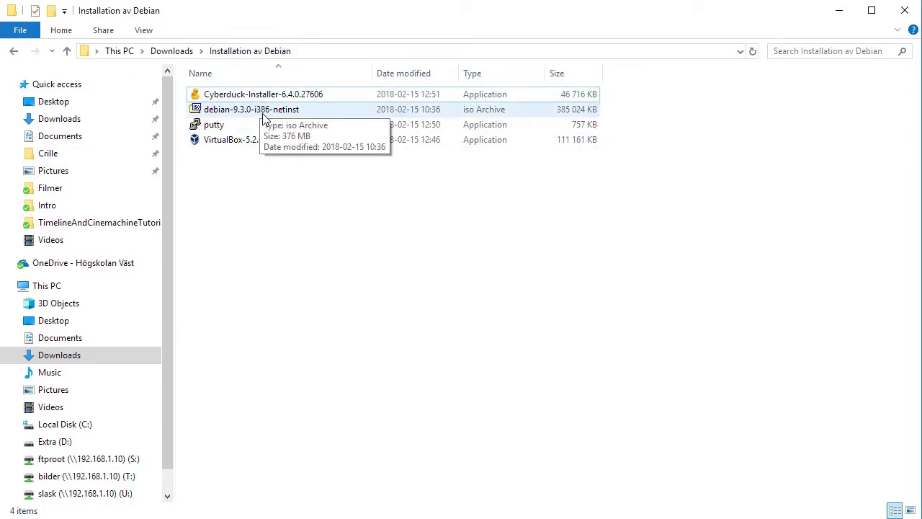
{"action": "left_click", "coordinate": [268, 113]}
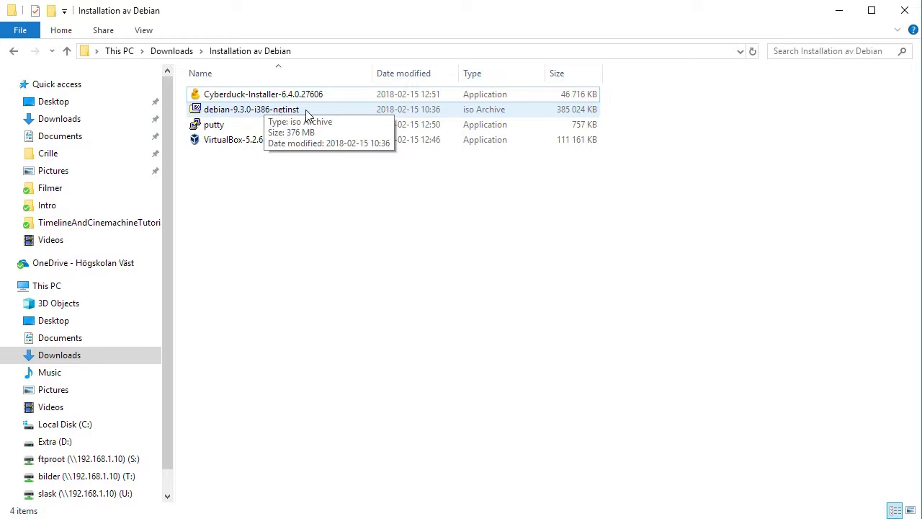
{"action": "left_click", "coordinate": [315, 255]}
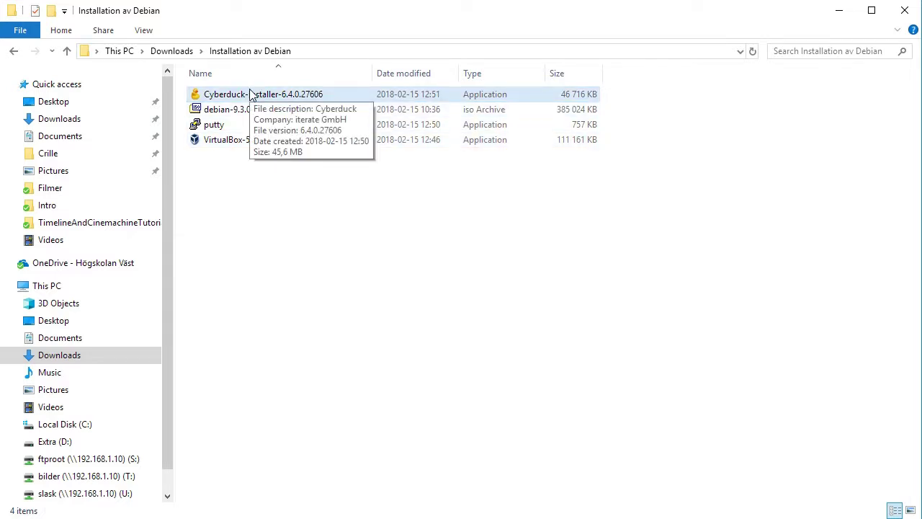
{"action": "left_click", "coordinate": [219, 126]}
{"action": "right_click", "coordinate": [220, 126]}
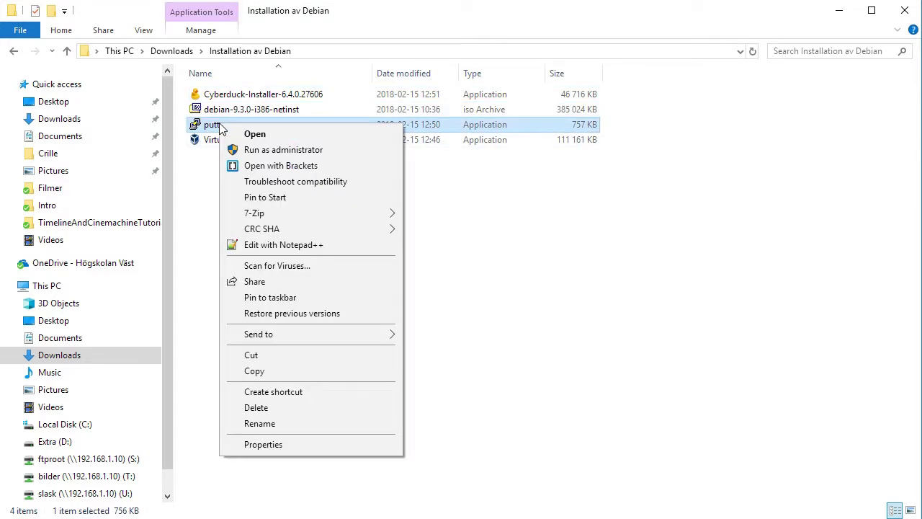
{"action": "left_click", "coordinate": [268, 371]}
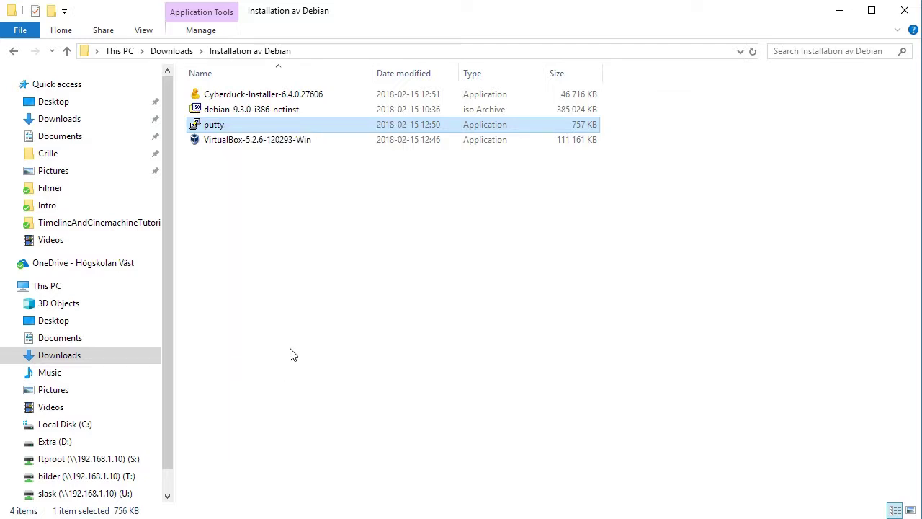
- Go to the System32 folder inside Windows on Local Disk (C:)
{"action": "scroll", "coordinate": [173, 281], "scroll_direction": "down", "scroll_amount": 1}
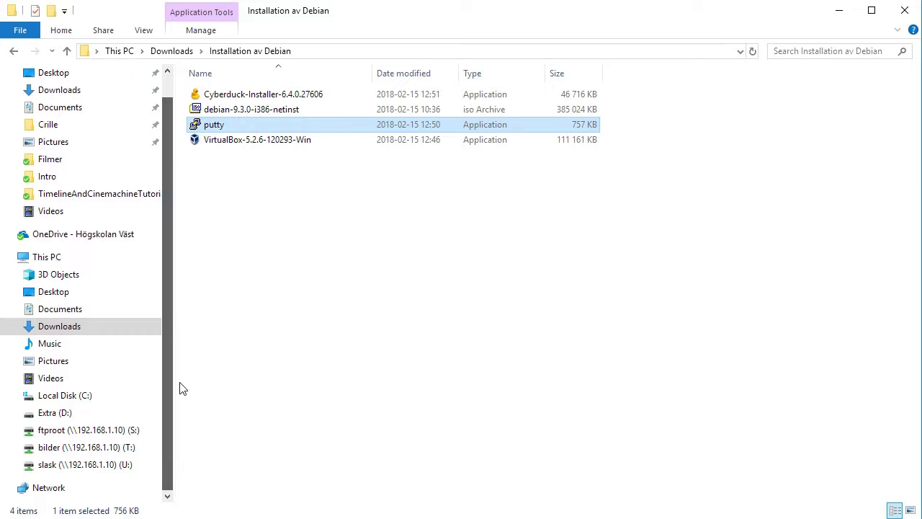
{"action": "left_click", "coordinate": [84, 396]}
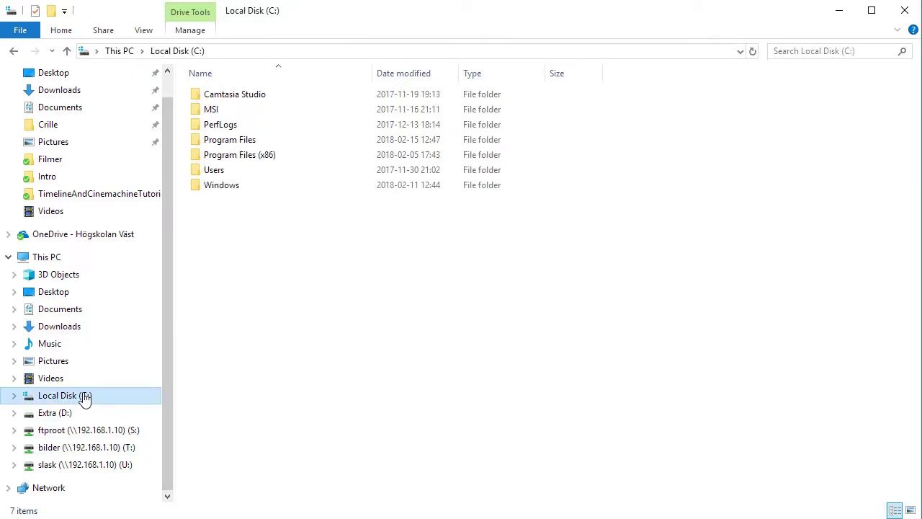
{"action": "double_click", "coordinate": [220, 189]}
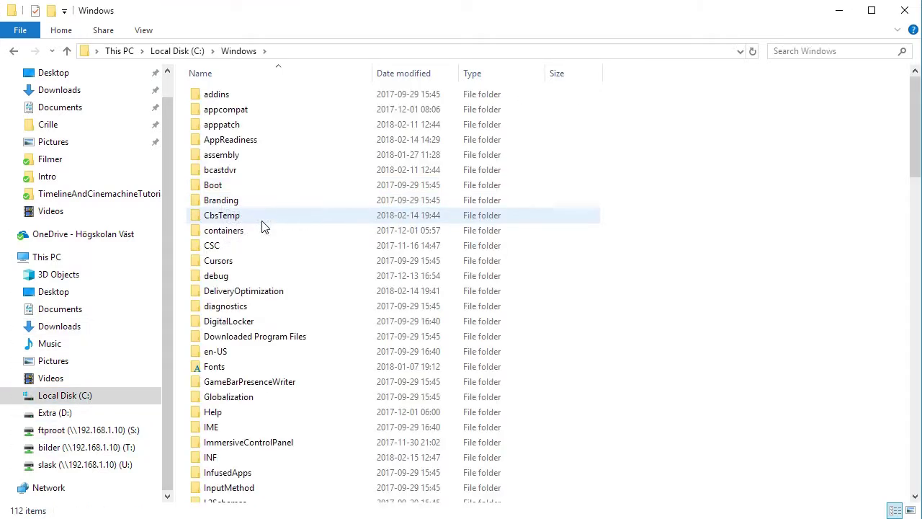
{"action": "left_click", "coordinate": [262, 218]}
{"action": "key", "text": "s"}
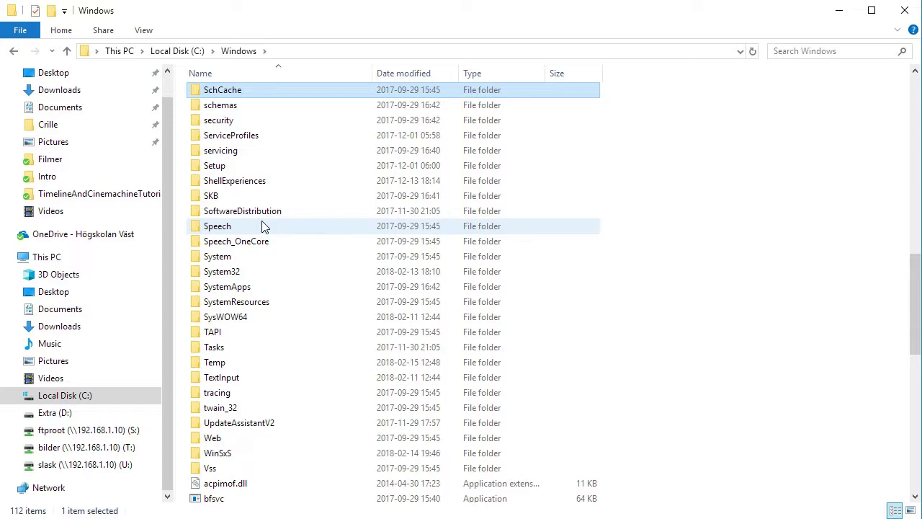
{"action": "left_click", "coordinate": [240, 274]}
{"action": "double_click", "coordinate": [240, 274]}
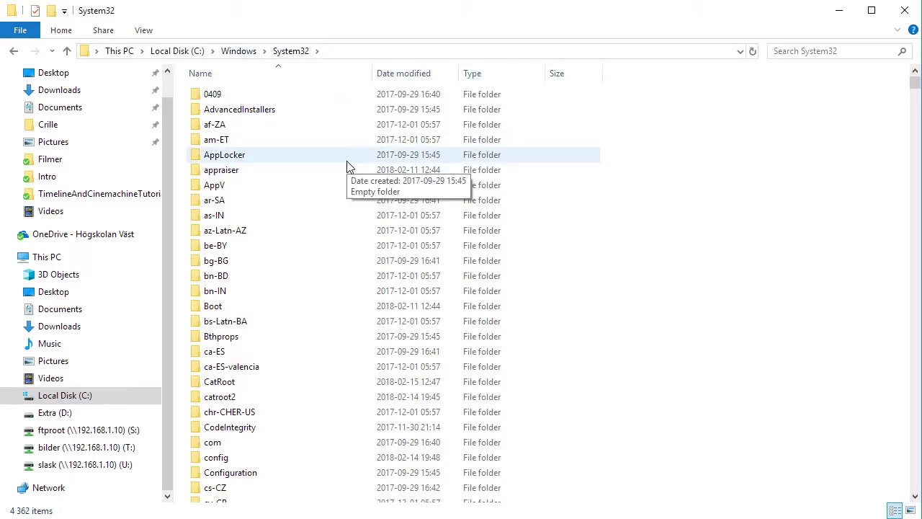
- Paste the copied putty application into System32, granting administrator permission for the copy
{"action": "scroll", "coordinate": [468, 248], "scroll_direction": "down", "scroll_amount": 15}
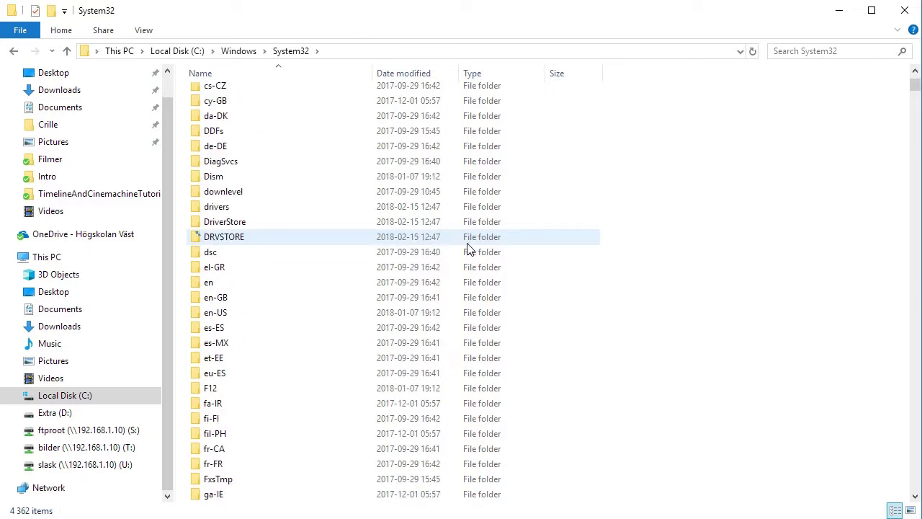
{"action": "scroll", "coordinate": [468, 249], "scroll_direction": "down", "scroll_amount": 20}
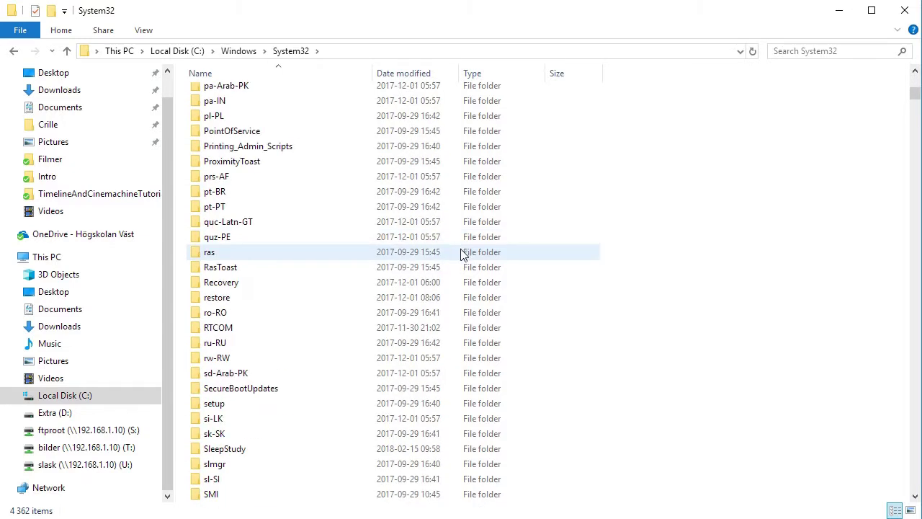
{"action": "scroll", "coordinate": [459, 238], "scroll_direction": "down", "scroll_amount": 15}
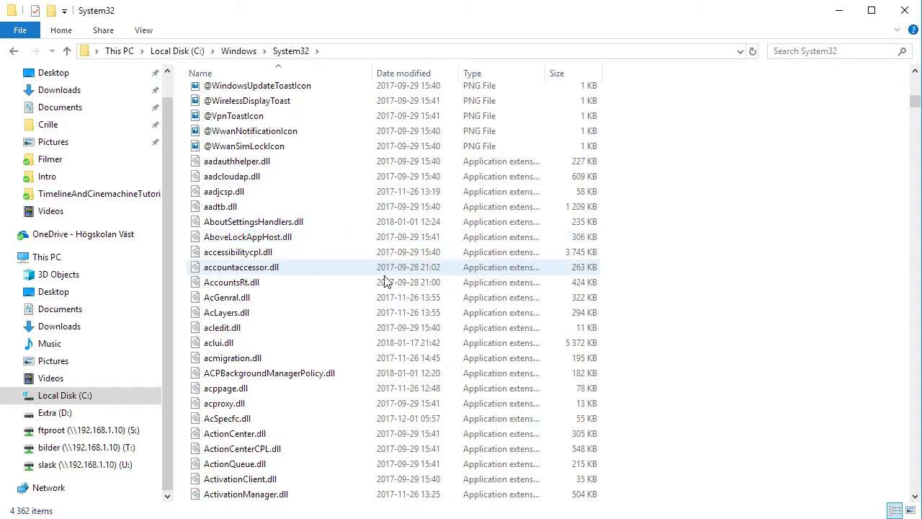
{"action": "right_click", "coordinate": [385, 281]}
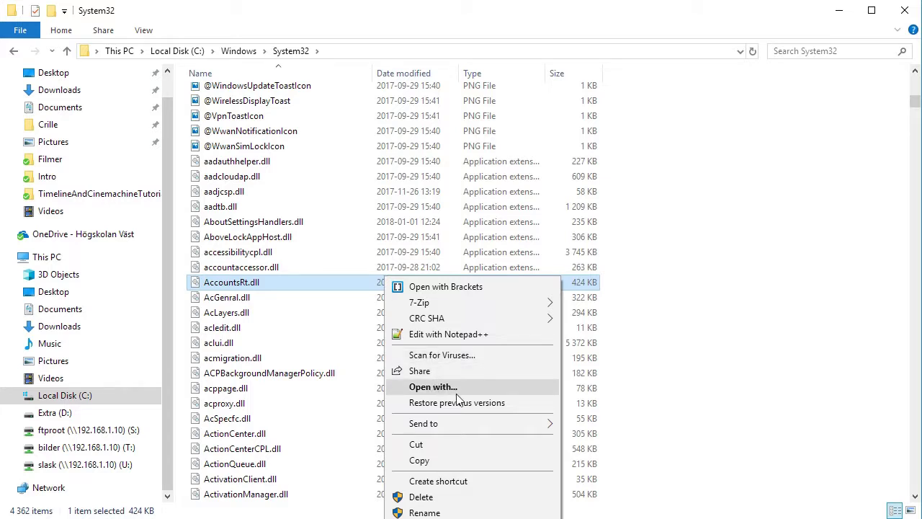
{"action": "left_click", "coordinate": [449, 463]}
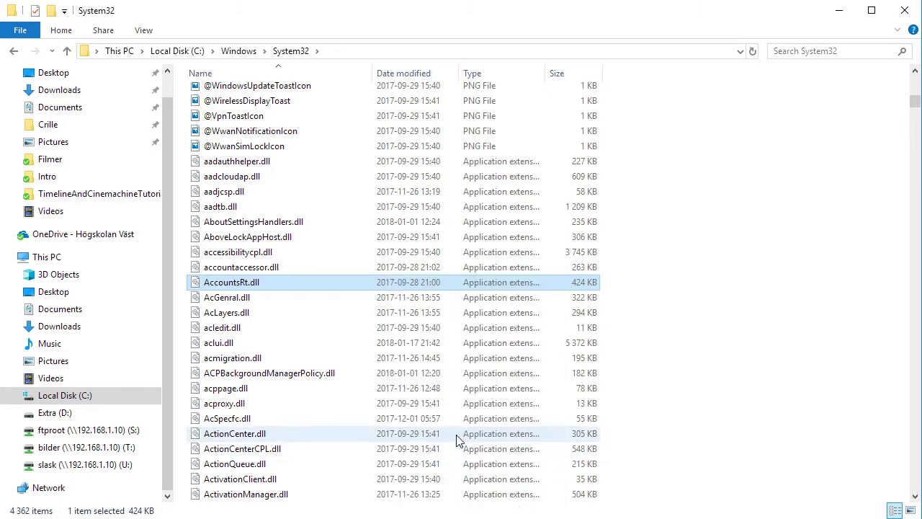
{"action": "key", "text": "ctrl+v"}
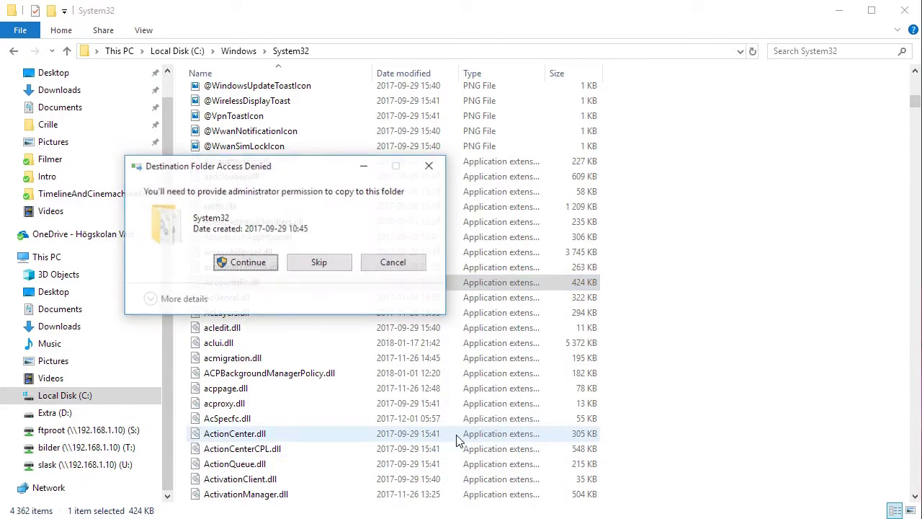
{"action": "left_click", "coordinate": [248, 262]}
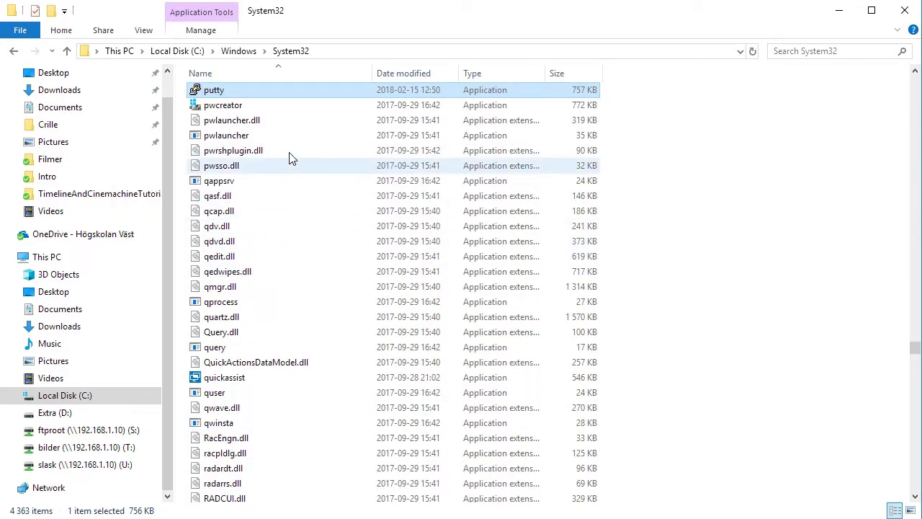
- Launch putty from System32 to test it and cancel its configuration window without connecting
{"action": "scroll", "coordinate": [313, 169], "scroll_direction": "up", "scroll_amount": 2}
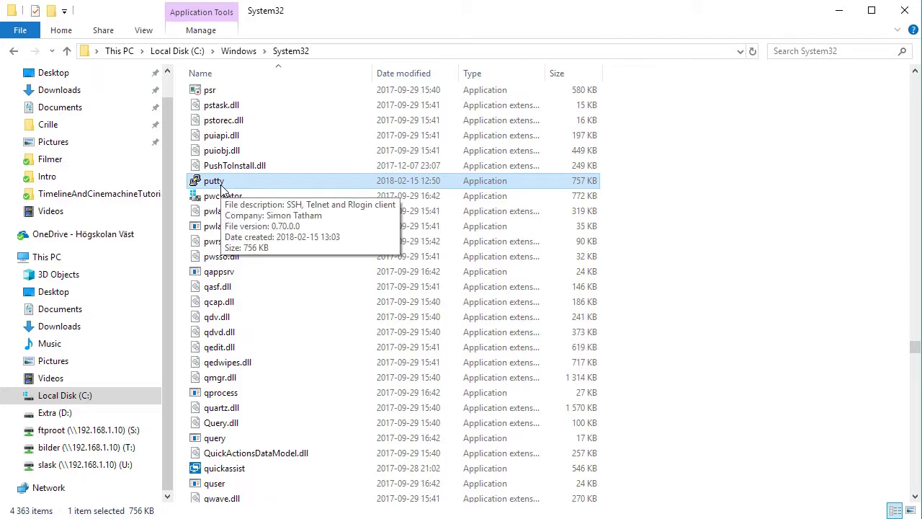
{"action": "double_click", "coordinate": [220, 184]}
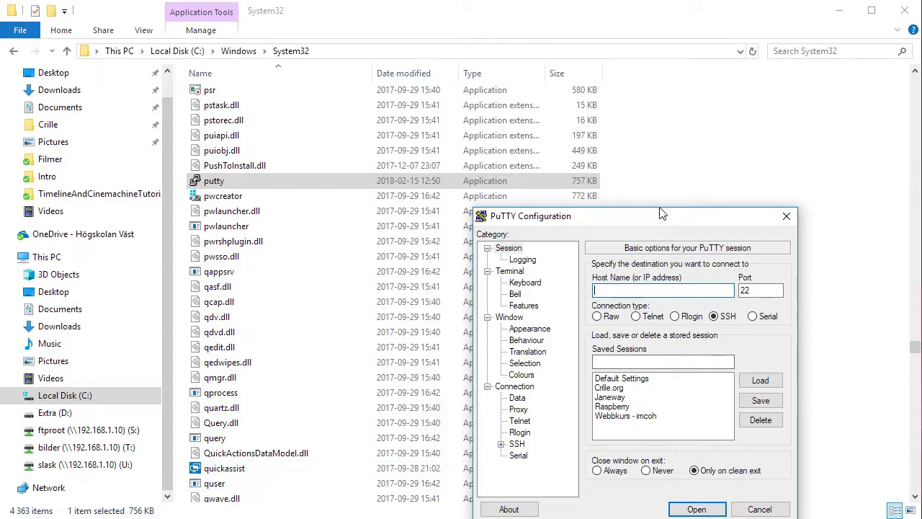
{"action": "left_click_drag", "start_coordinate": [661, 220], "coordinate": [453, 132]}
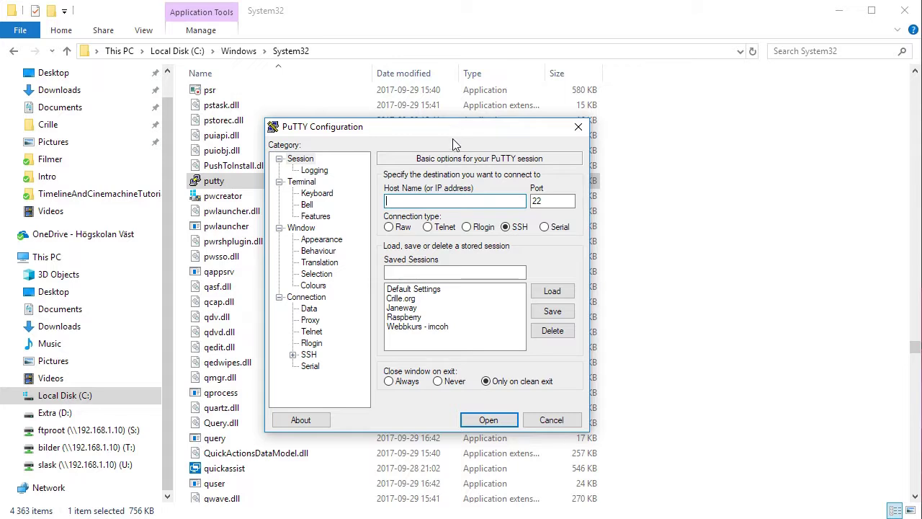
{"action": "key", "text": "super"}
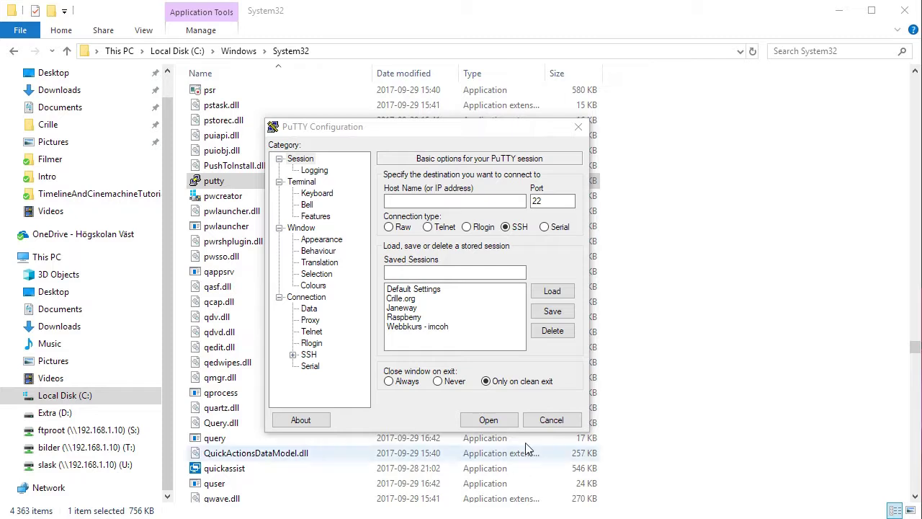
{"action": "left_click", "coordinate": [565, 421]}
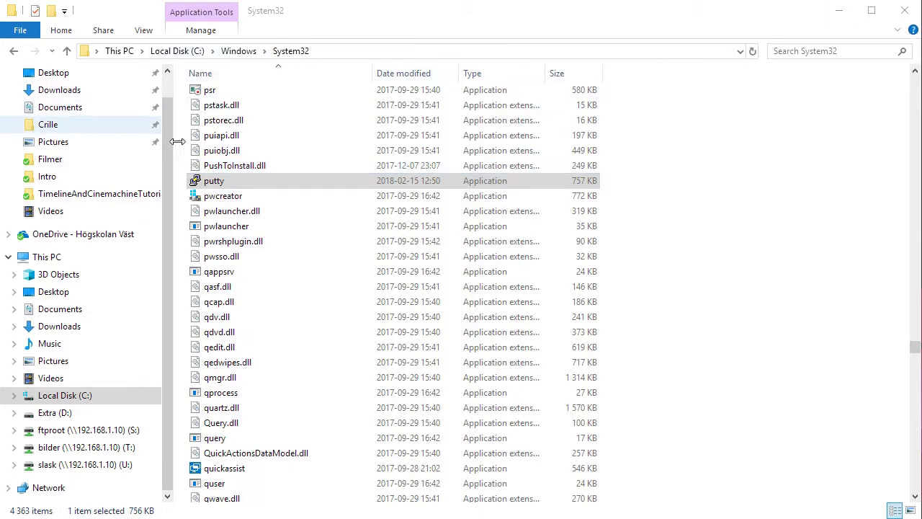
- Return to the Installation av Debian folder and clear the file selection
{"action": "key", "text": "alt+Left"}
{"action": "key", "text": "alt+Left"}
{"action": "key", "text": "alt+Left"}
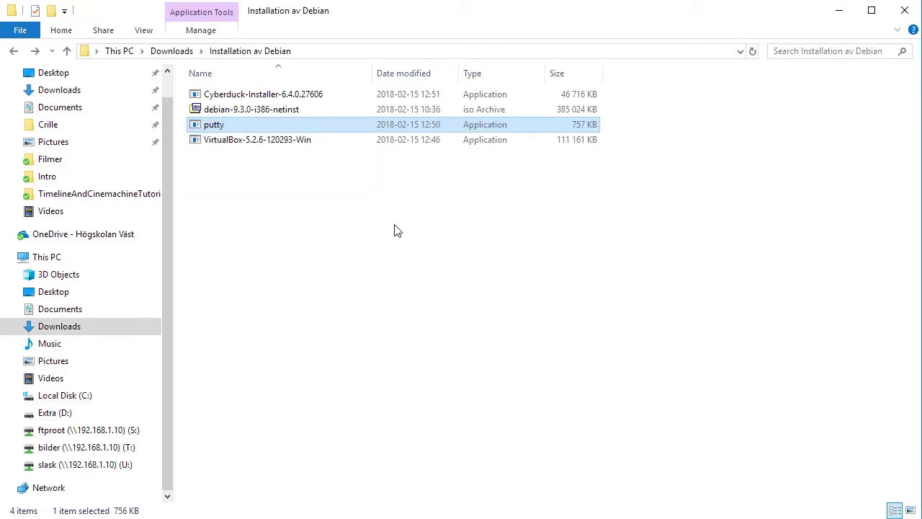
{"action": "left_click", "coordinate": [395, 231]}
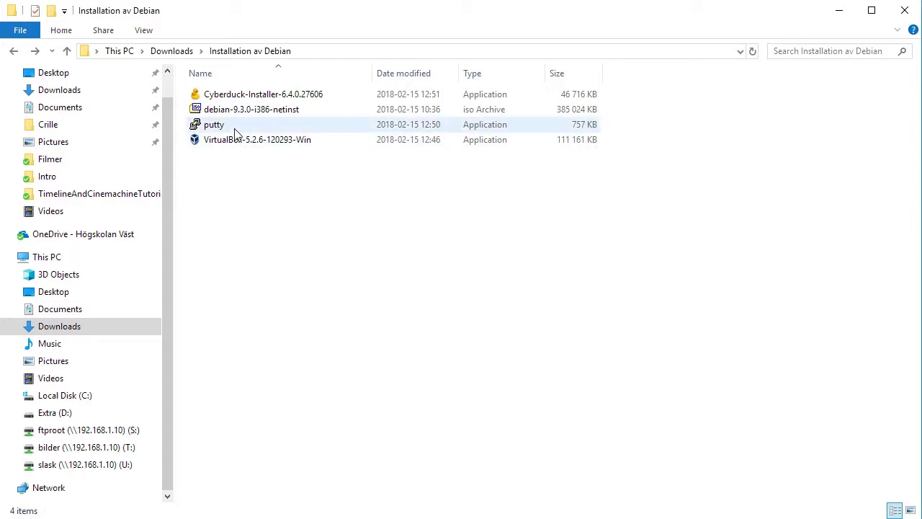
- Begin a new virtual machine in VirtualBox named debianweb, with Linux as type and Debian (32-bit) as version
{"action": "mouse_move", "coordinate": [235, 128]}
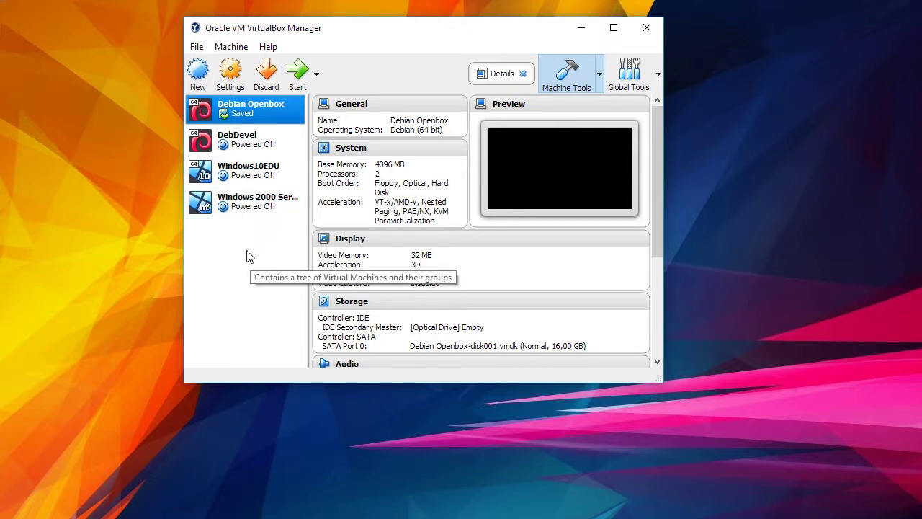
{"action": "left_click", "coordinate": [199, 72]}
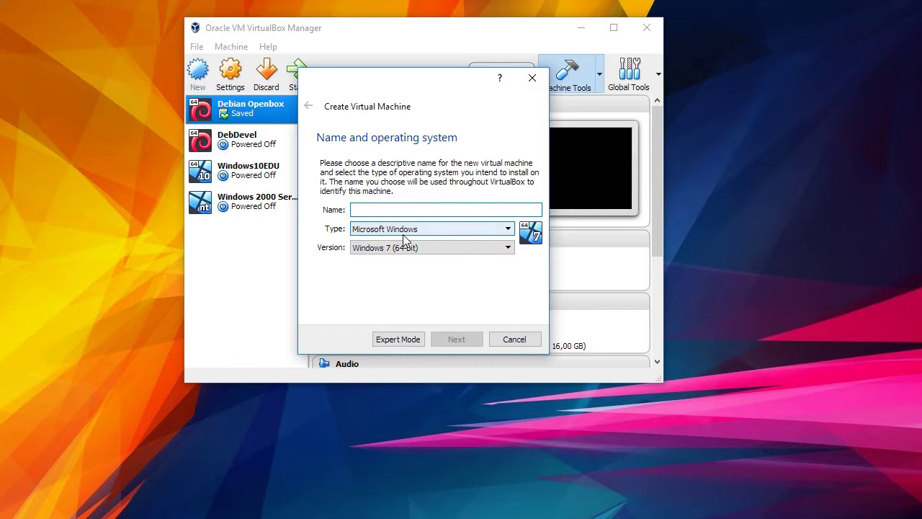
{"action": "type", "text": "debianweb"}
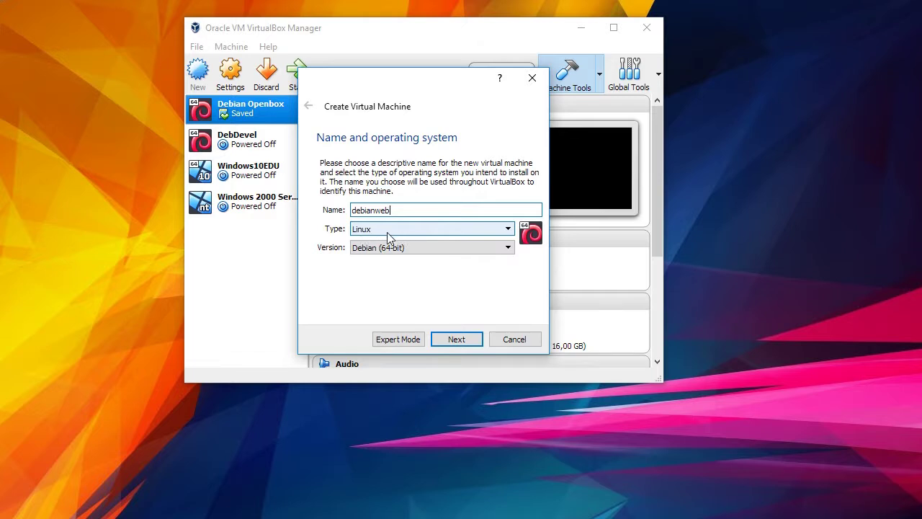
{"action": "left_click", "coordinate": [403, 250]}
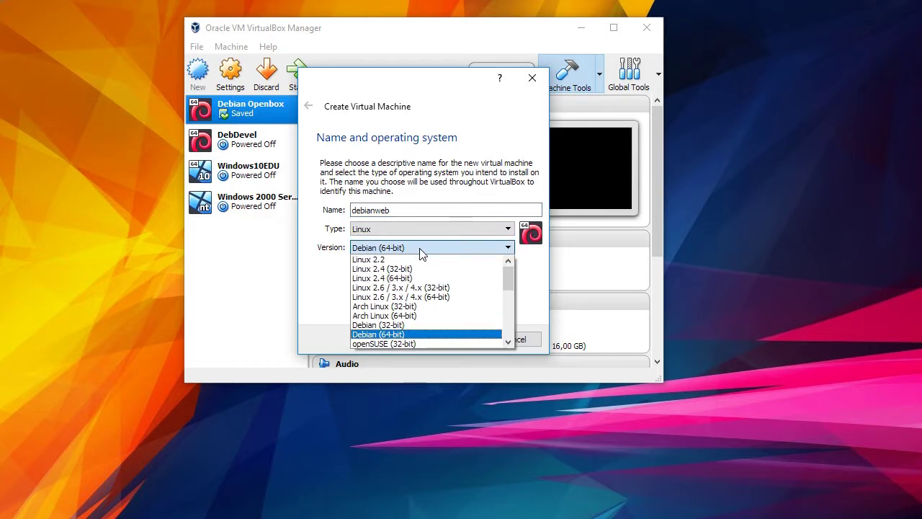
{"action": "left_click", "coordinate": [414, 325]}
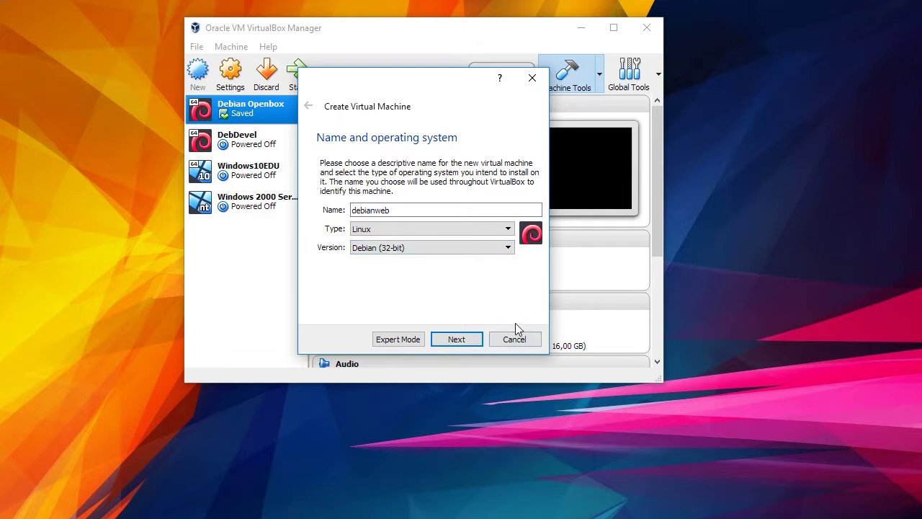
{"action": "left_click", "coordinate": [457, 339]}
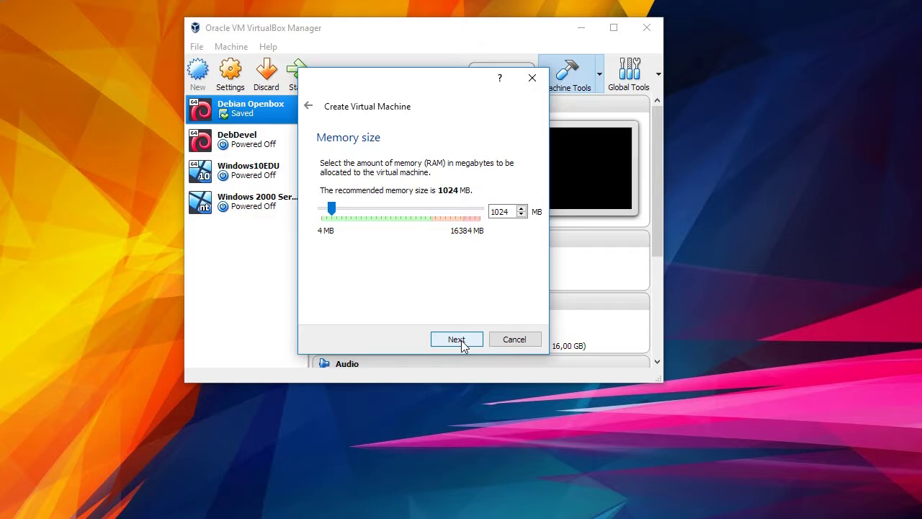
- Set the new virtual machine's memory size to 512 MB and proceed to its hard disk options
{"action": "double_click", "coordinate": [512, 213]}
{"action": "type", "text": "512"}
{"action": "left_click", "coordinate": [465, 343]}
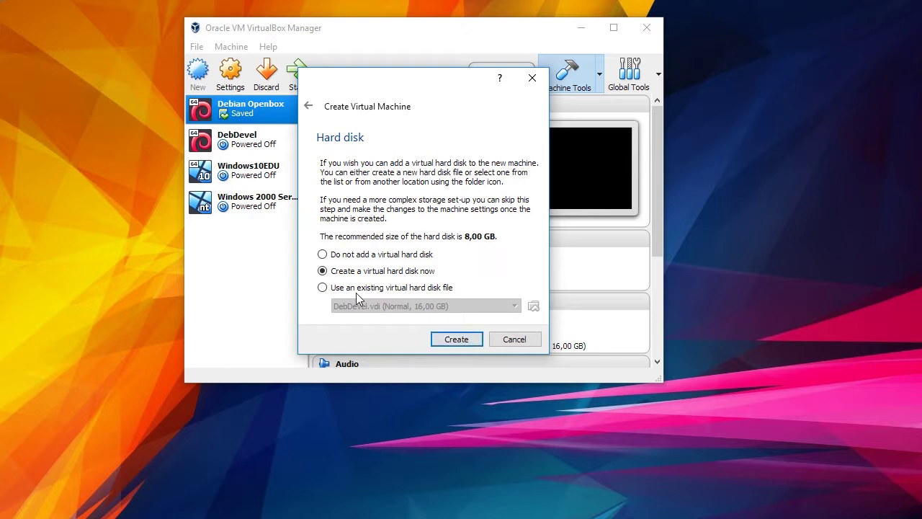
- Create a new dynamically allocated VDI hard disk named debianweb with a size of 8,00 GB
{"action": "left_click", "coordinate": [453, 340]}
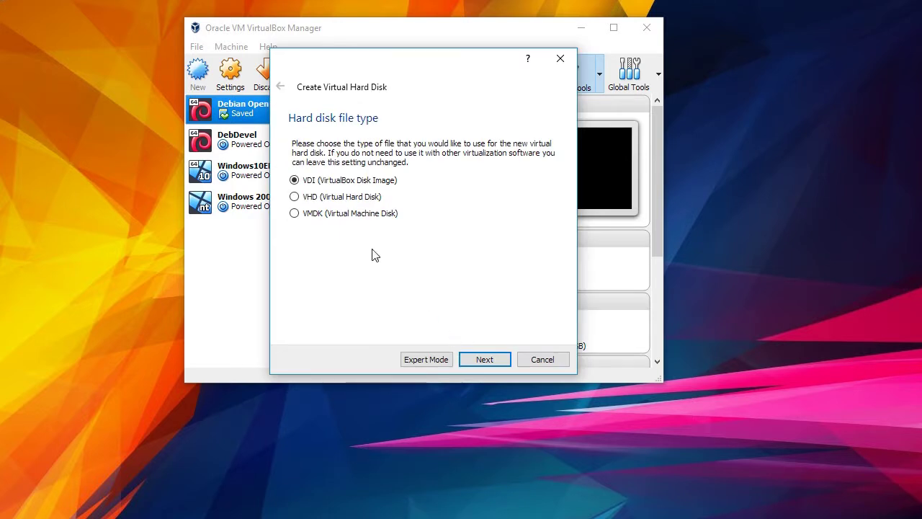
{"action": "left_click", "coordinate": [484, 360]}
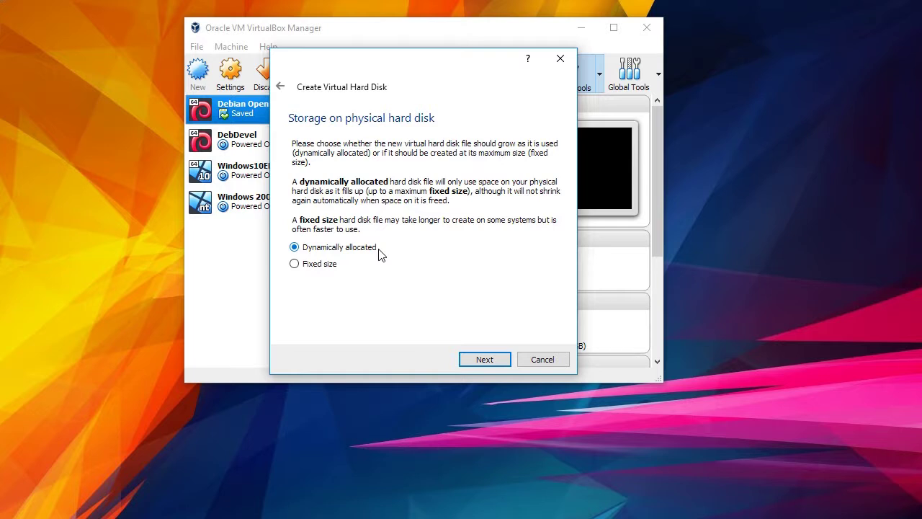
{"action": "left_click", "coordinate": [497, 361]}
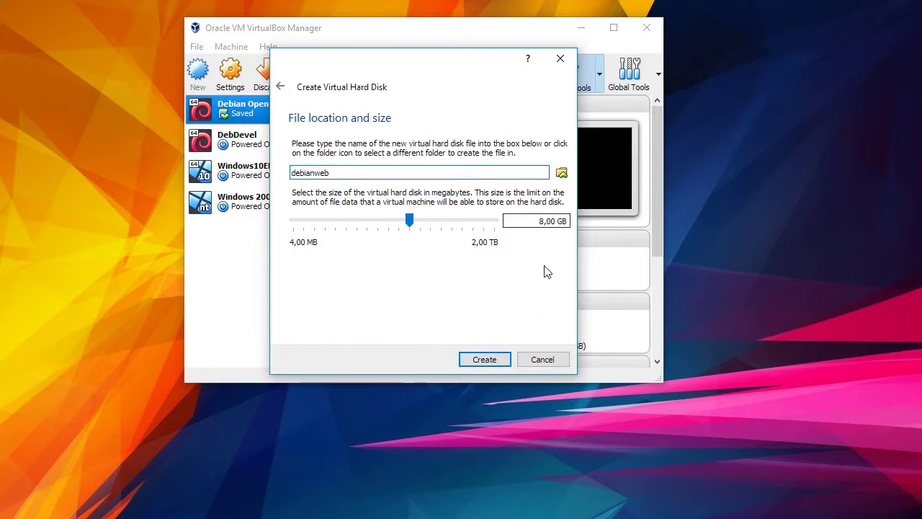
{"action": "left_click", "coordinate": [484, 358]}
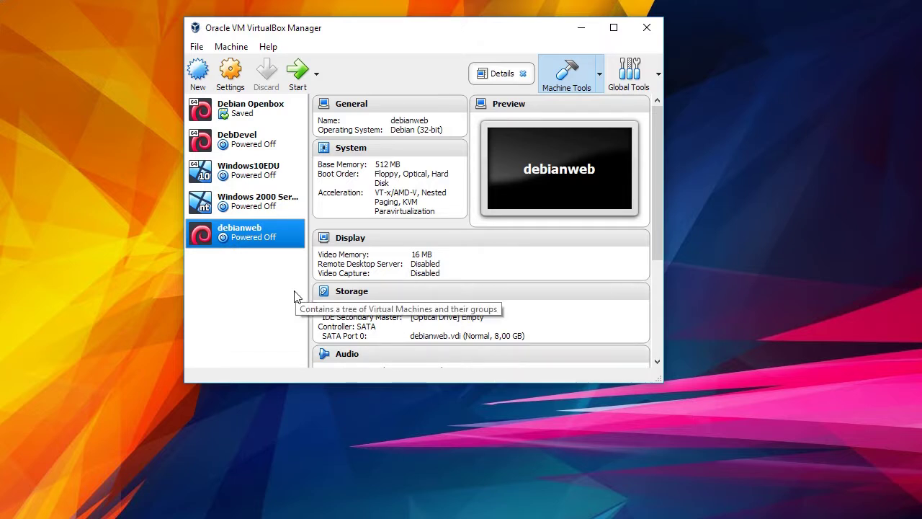
- Start the debianweb machine with debian-9.3.0-i386-netinst from the Installation av Debian folder as its start-up disk
{"action": "left_click", "coordinate": [301, 70]}
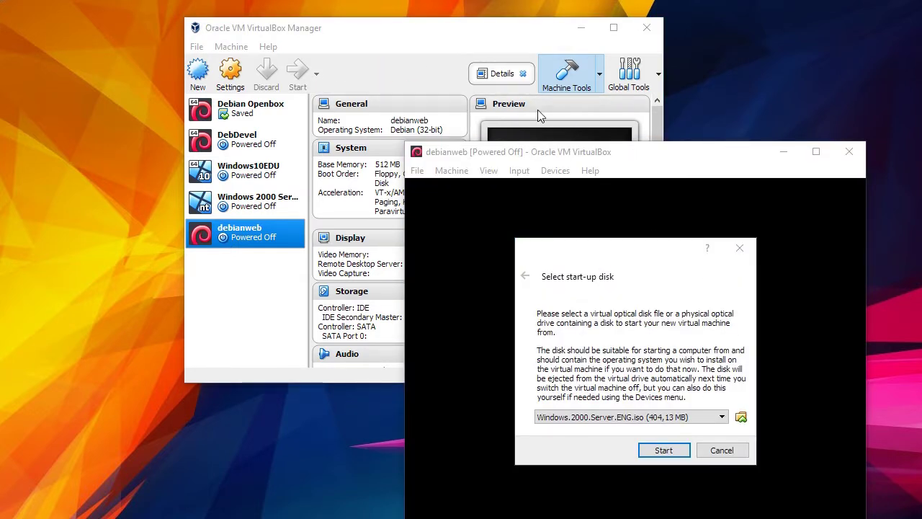
{"action": "left_click_drag", "start_coordinate": [623, 246], "coordinate": [576, 56]}
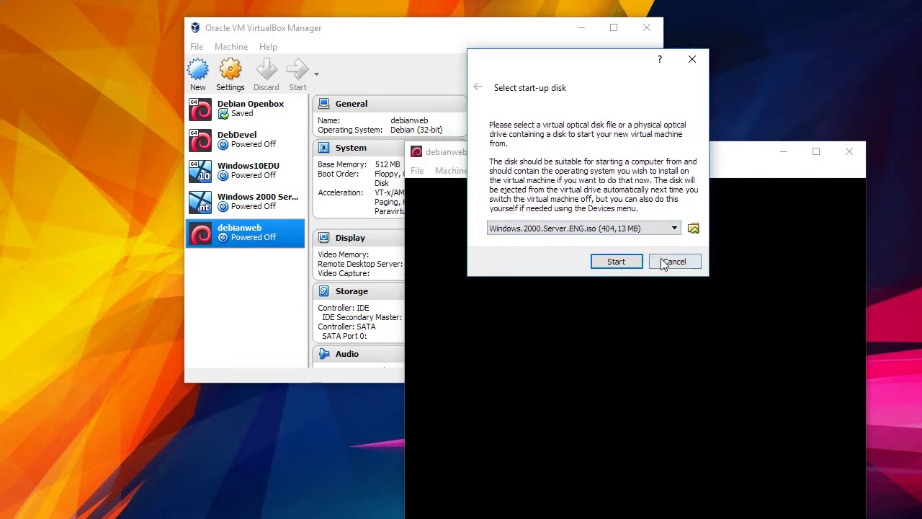
{"action": "left_click", "coordinate": [694, 228]}
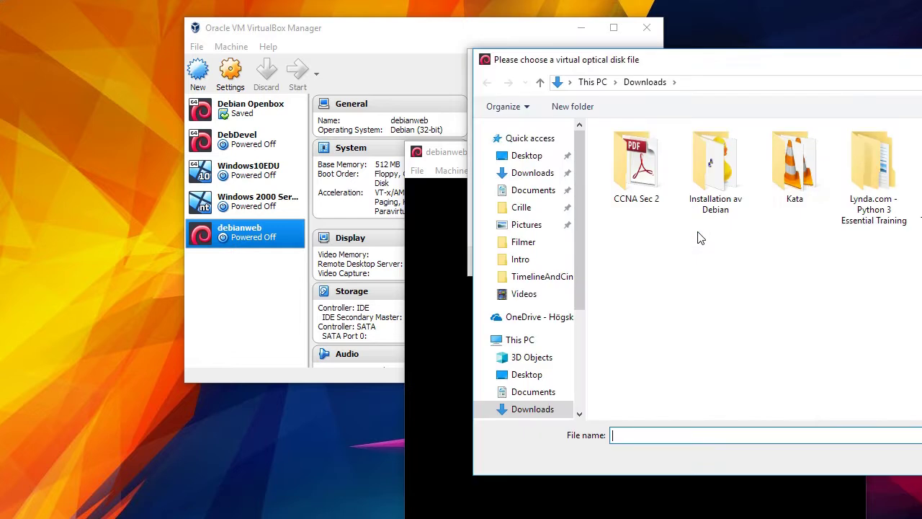
{"action": "double_click", "coordinate": [721, 178]}
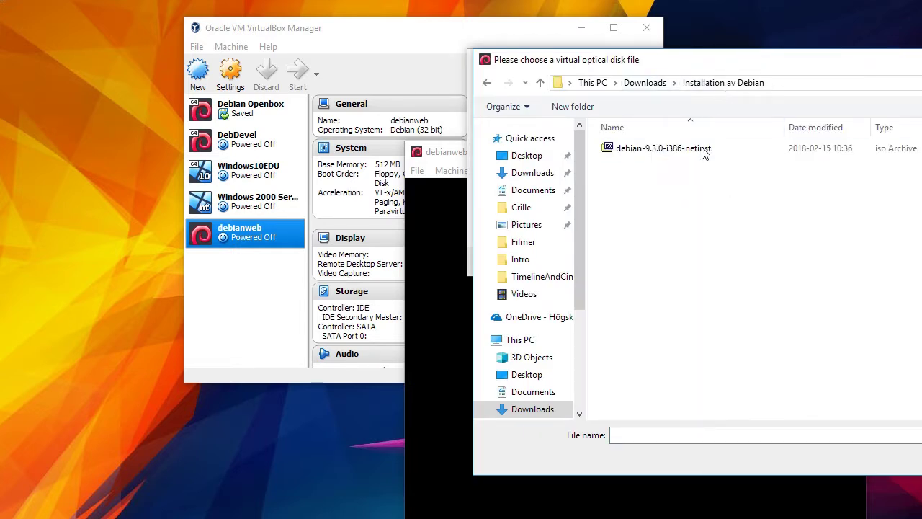
{"action": "left_click", "coordinate": [659, 152]}
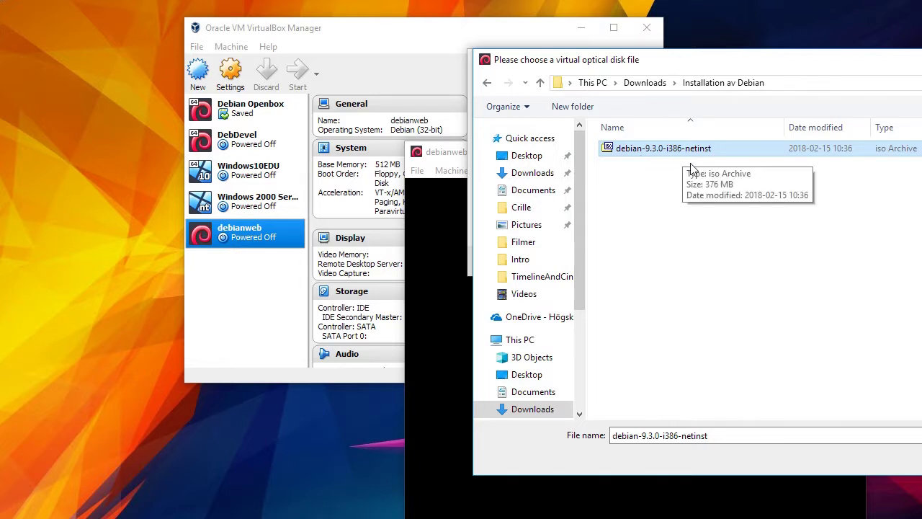
{"action": "double_click", "coordinate": [683, 152]}
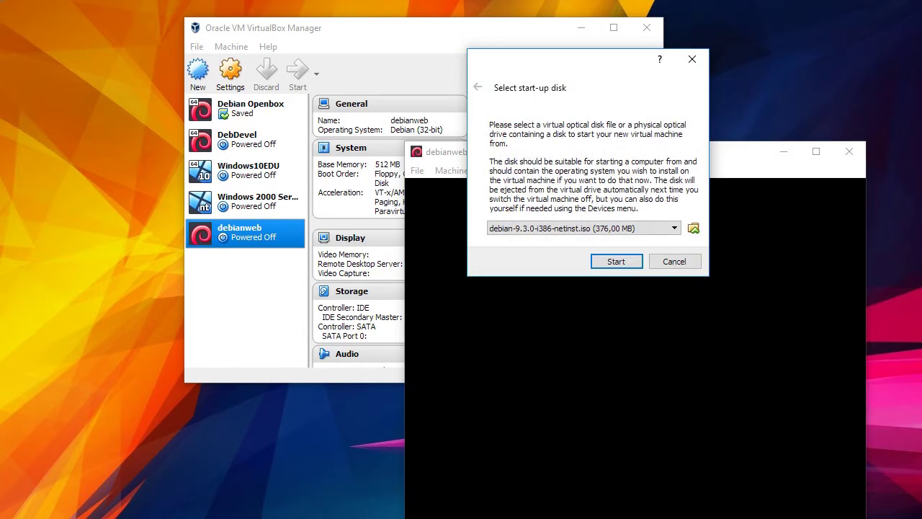
{"action": "left_click", "coordinate": [616, 262]}
- Move the debianweb window fully into view and launch the text-mode Install from the Debian boot menu
{"action": "left_click_drag", "start_coordinate": [701, 146], "coordinate": [486, 28]}
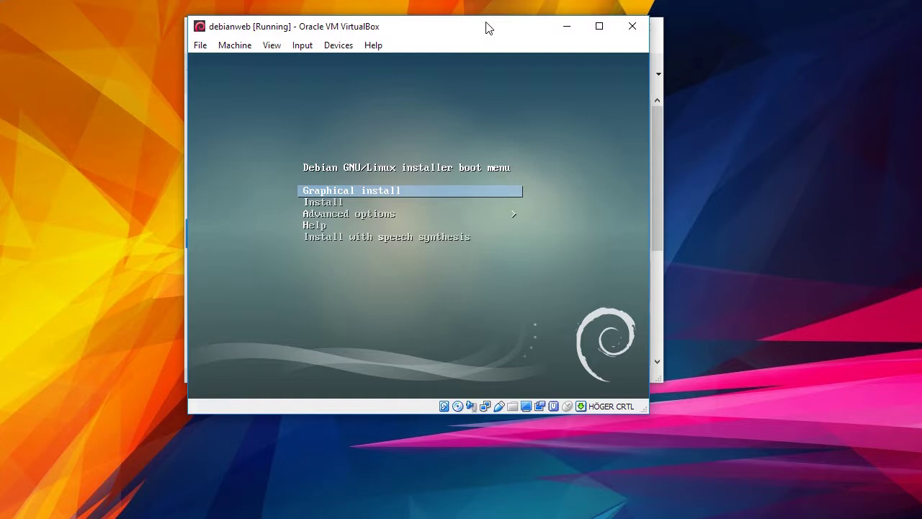
{"action": "key", "text": "Down"}
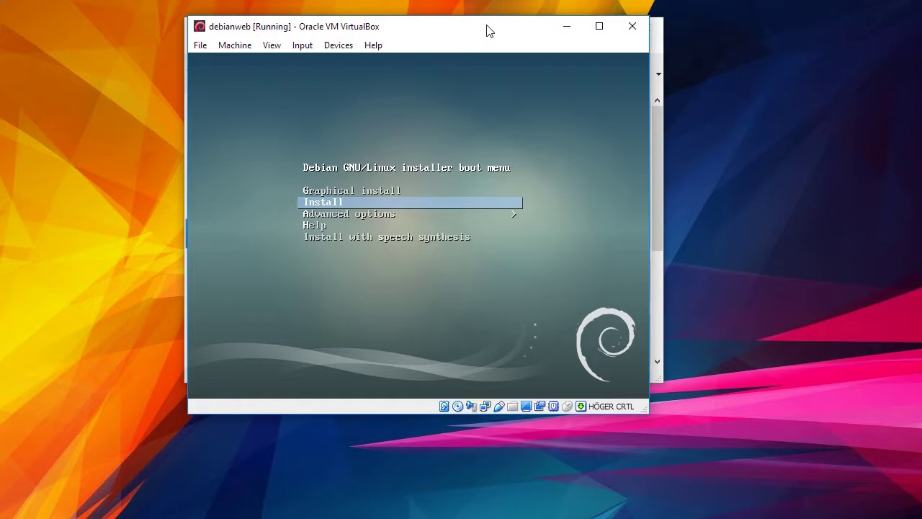
{"action": "key", "text": "Return"}
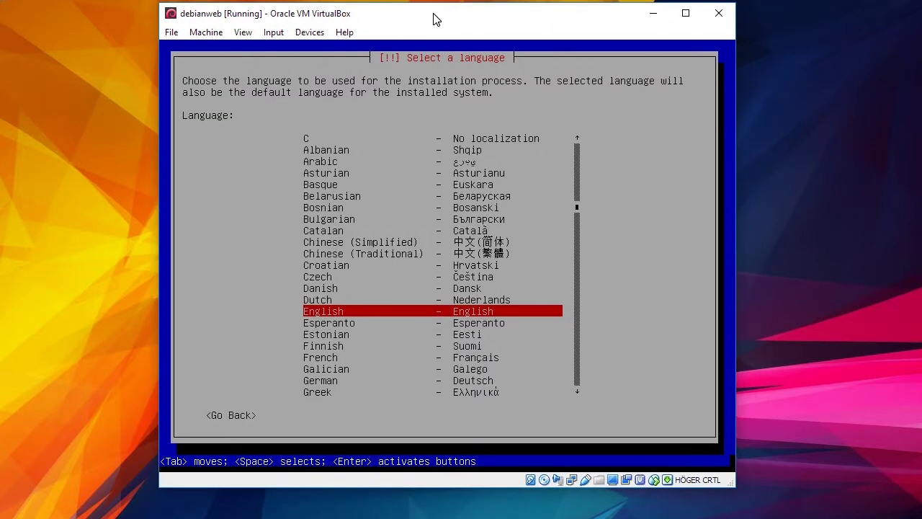
- Choose Swedish as the installation language and agree to continue despite the incomplete translation
{"action": "left_click_drag", "start_coordinate": [434, 19], "coordinate": [435, 34]}
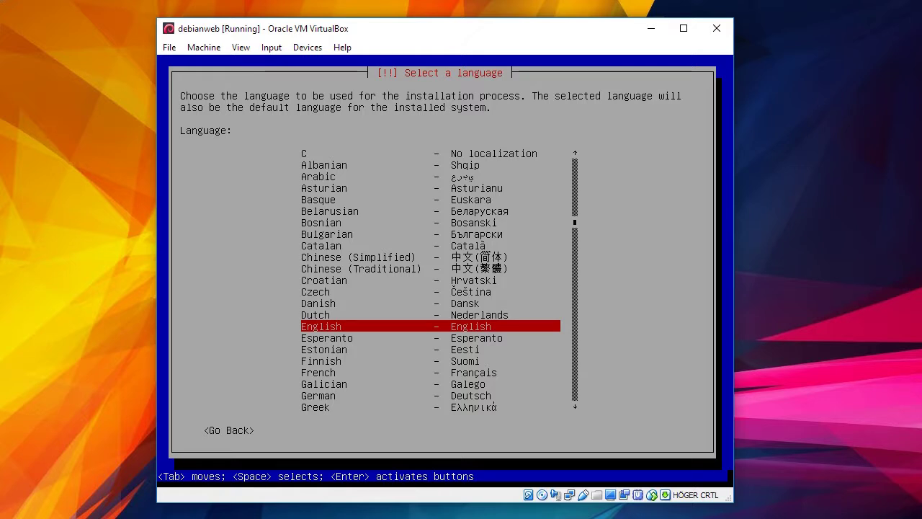
{"action": "key", "text": "t"}
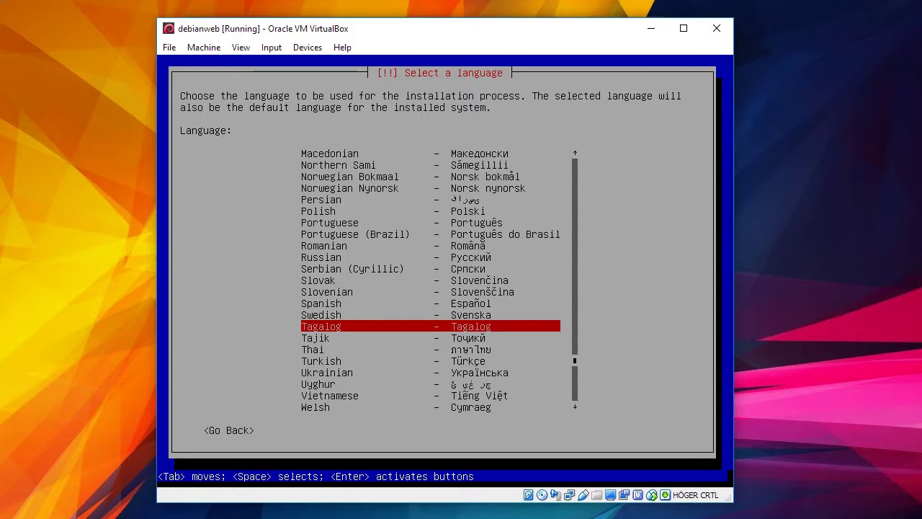
{"action": "key", "text": "Up"}
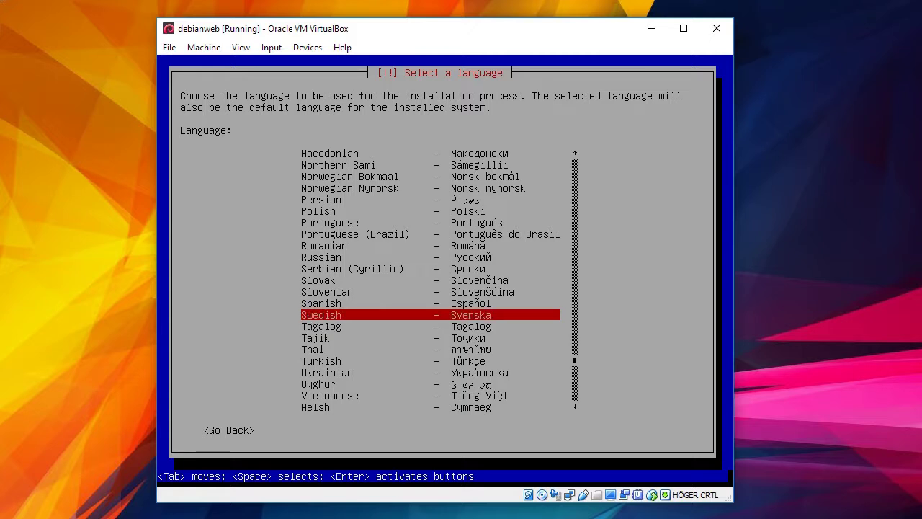
{"action": "key", "text": "Return"}
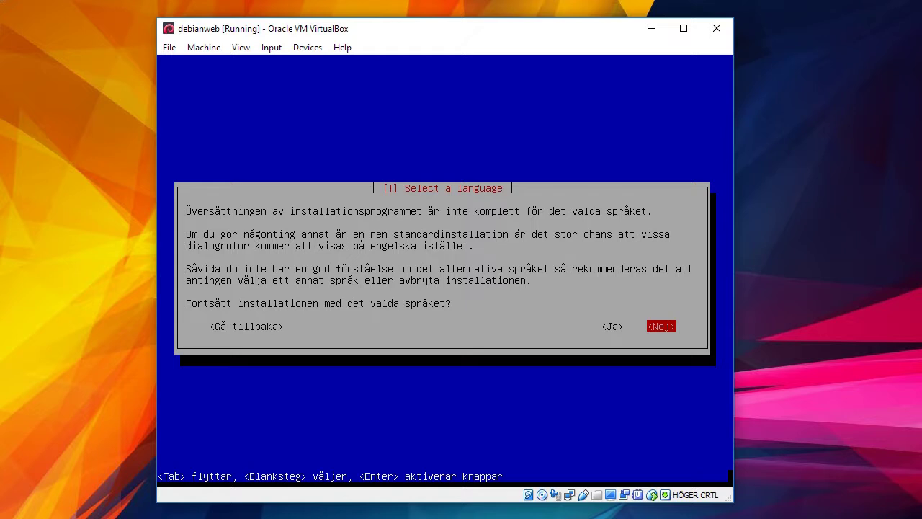
{"action": "key", "text": "Left"}
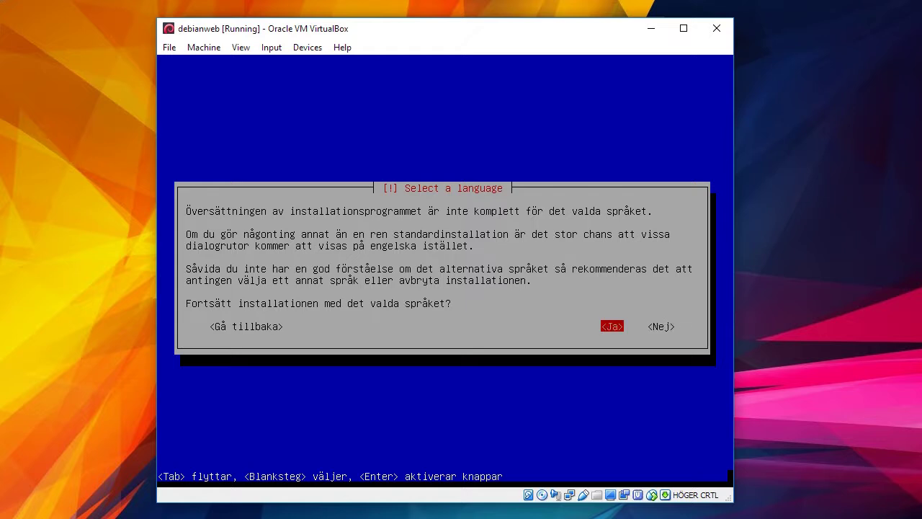
{"action": "key", "text": "Return"}
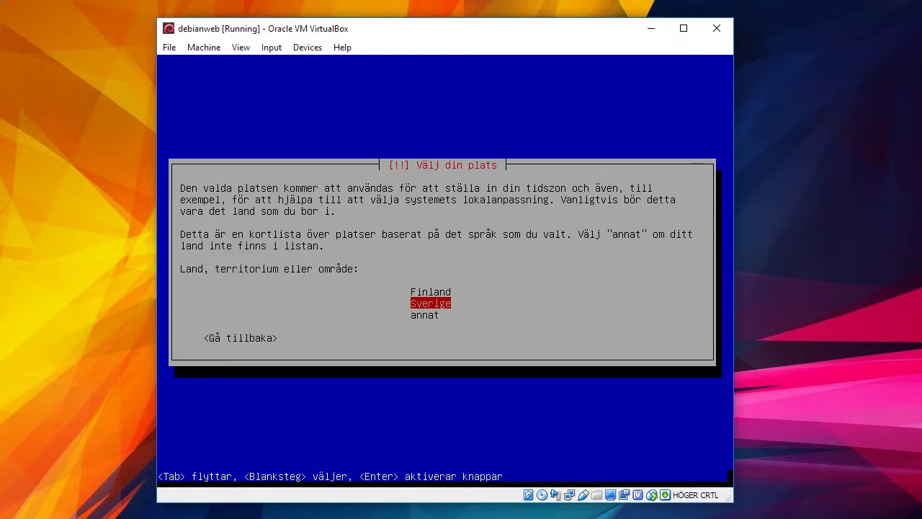
- Select Sverige as the location and Svensk as the keyboard layout
{"action": "key", "text": "Return"}
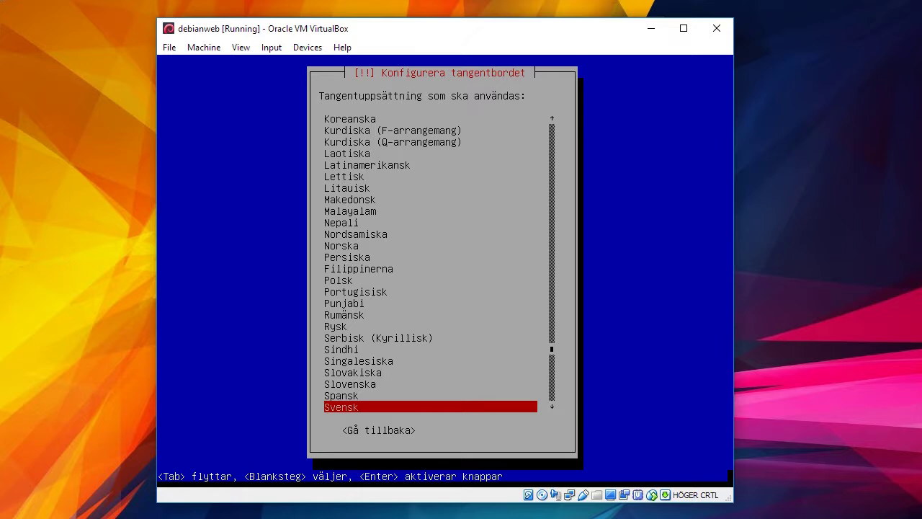
{"action": "key", "text": "Return"}
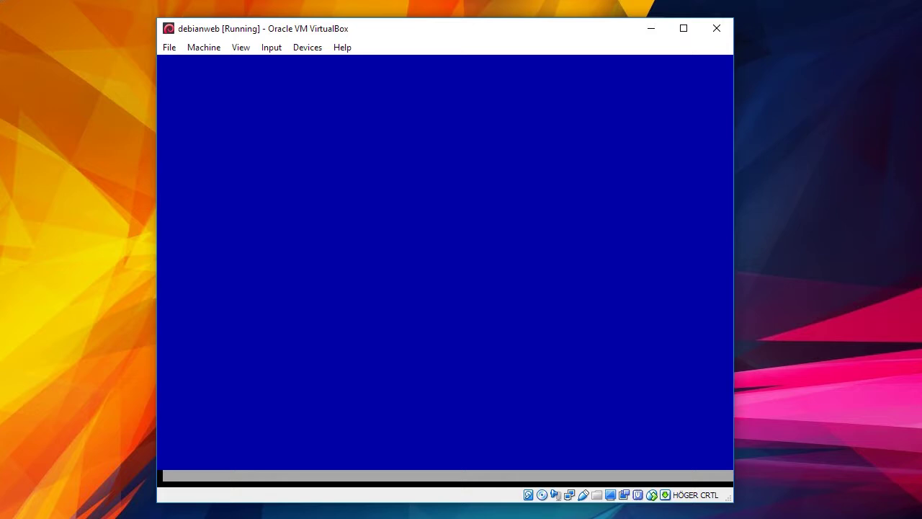